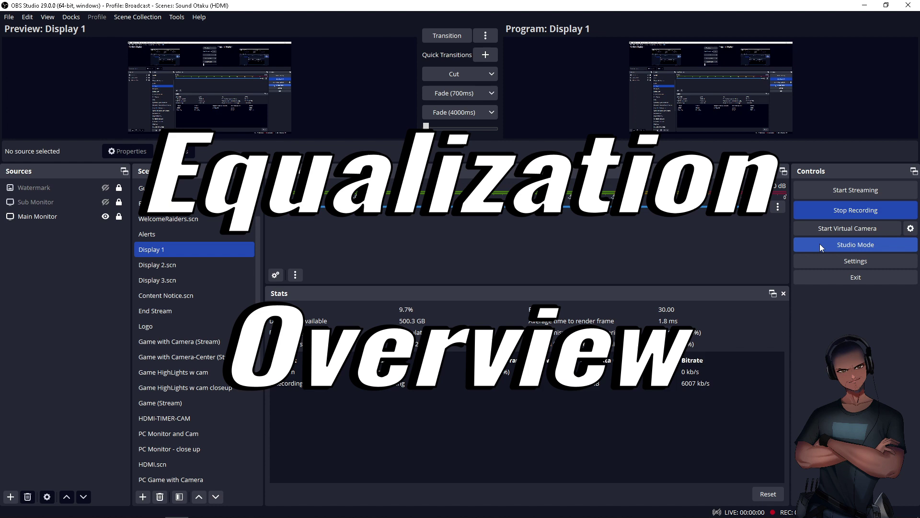
- Add a 3-Band Equalizer filter to the 01V96i source, placing it after the Limiter
left_click(778, 206)
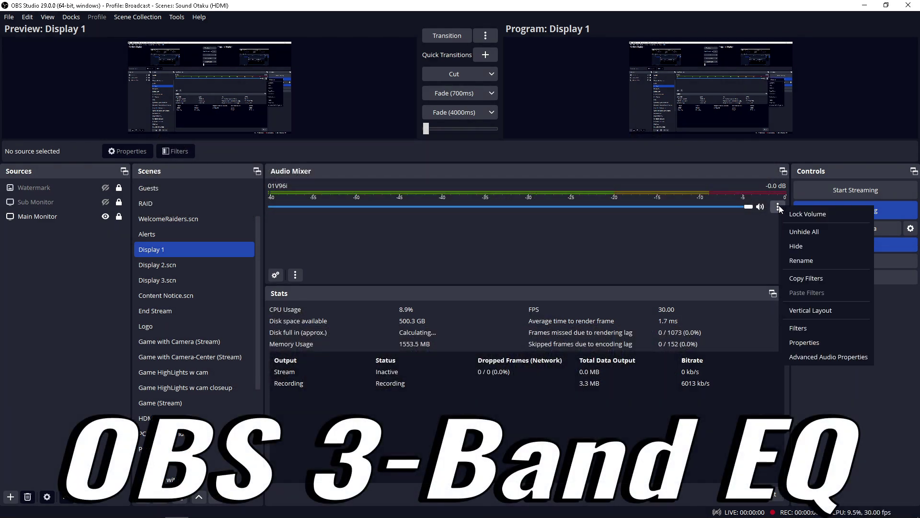
left_click(806, 329)
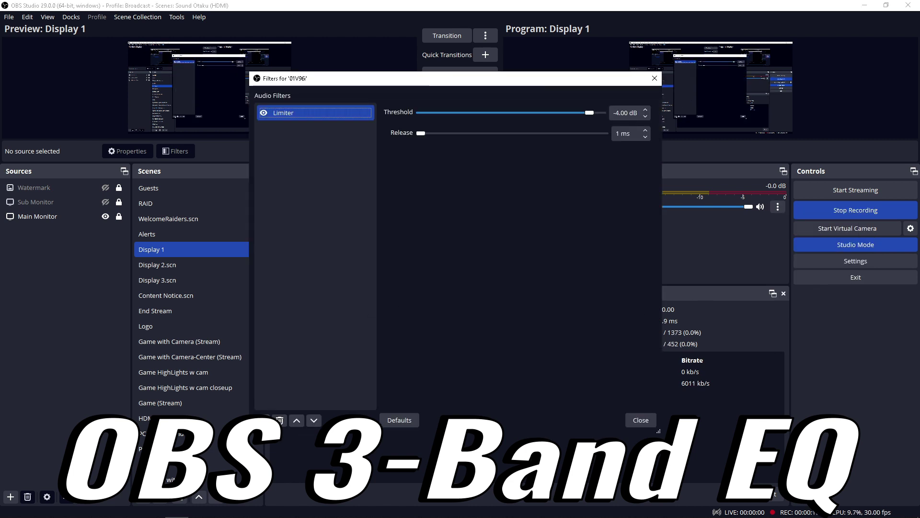
left_click(268, 420)
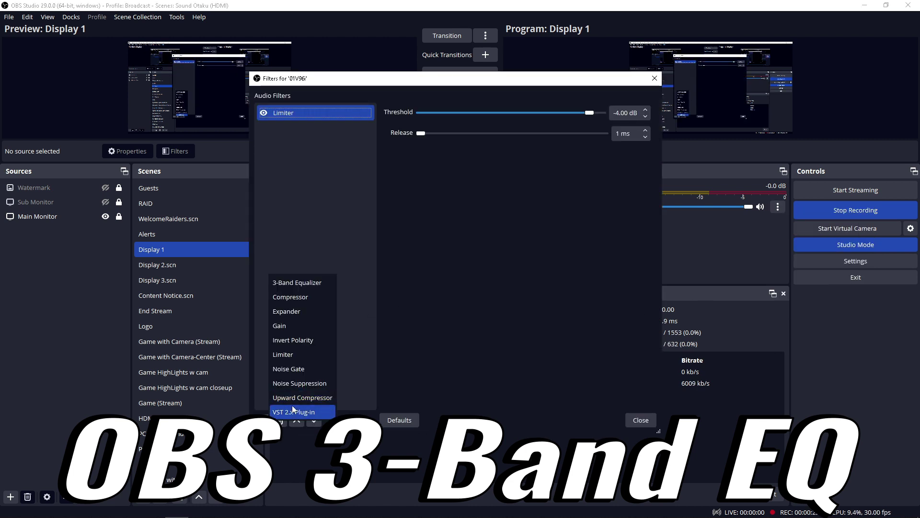
left_click(286, 283)
left_click(433, 275)
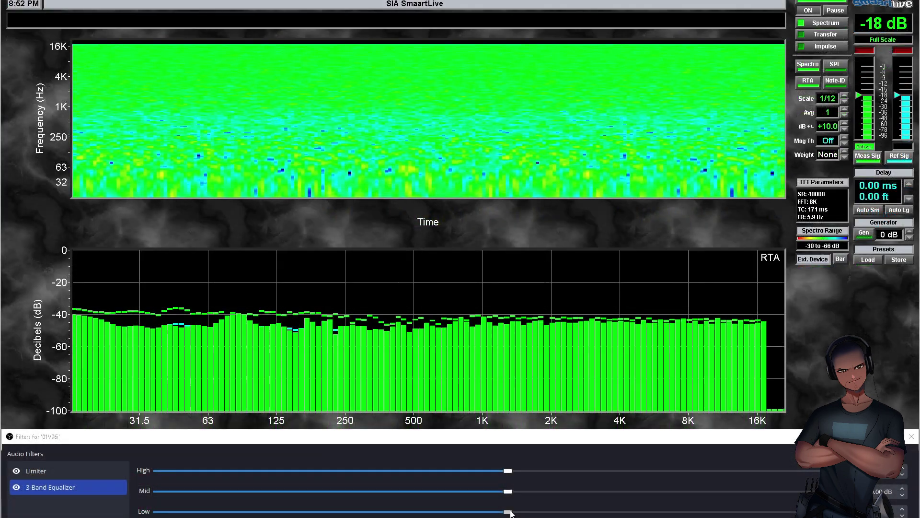
- Cut the equalizer's Mid band to about -10.5 dB, producing a dip near 1 kHz
mouse_move(511, 514)
left_mouse_down()
mouse_move(165, 515)
mouse_move(508, 515)
mouse_move(501, 492)
mouse_move(147, 499)
mouse_move(206, 500)
left_mouse_up()
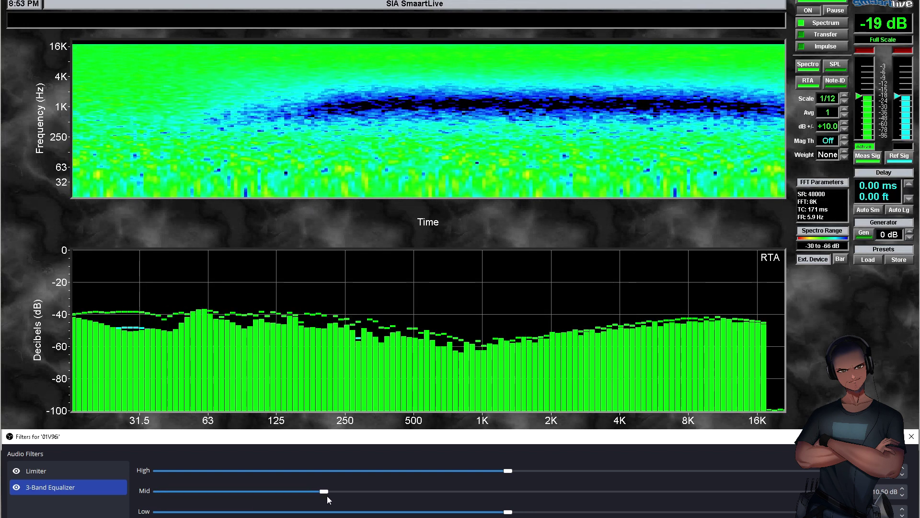
- Bring the equalizer's Mid band back to exactly 0.00 dB for a flat spectrum
left_click_drag(327, 495, 460, 494)
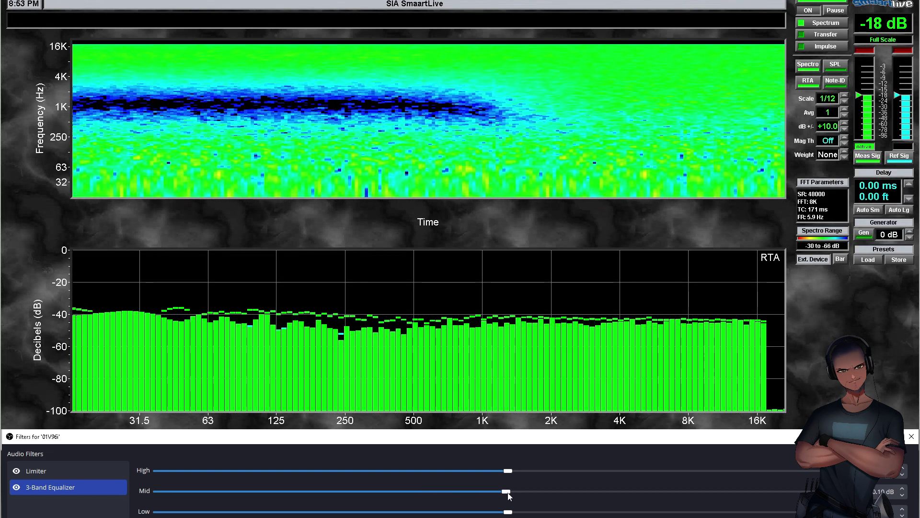
mouse_move(509, 496)
left_mouse_down()
mouse_move(496, 472)
mouse_move(232, 485)
mouse_move(148, 477)
mouse_move(507, 490)
left_mouse_up()
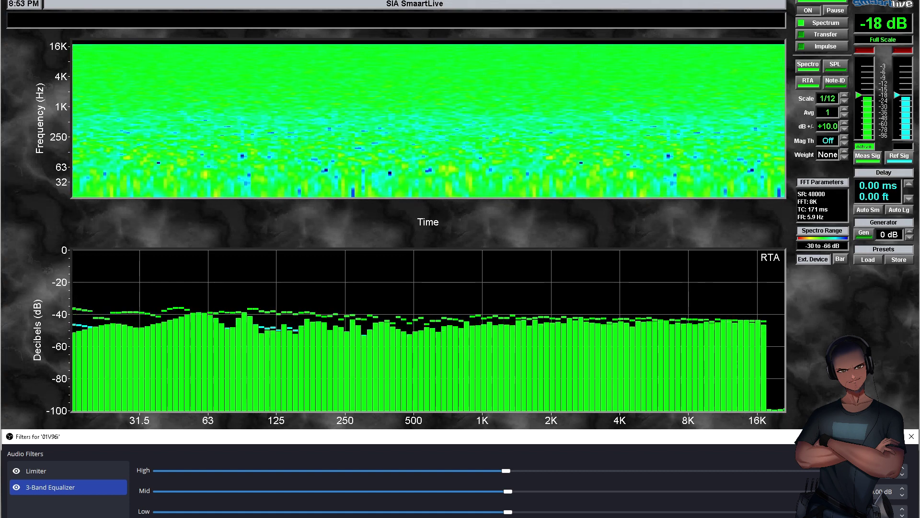
- Back in OBS, add a VST 2.x Plug-in filter to 01V96i with its default name
key("Escape")
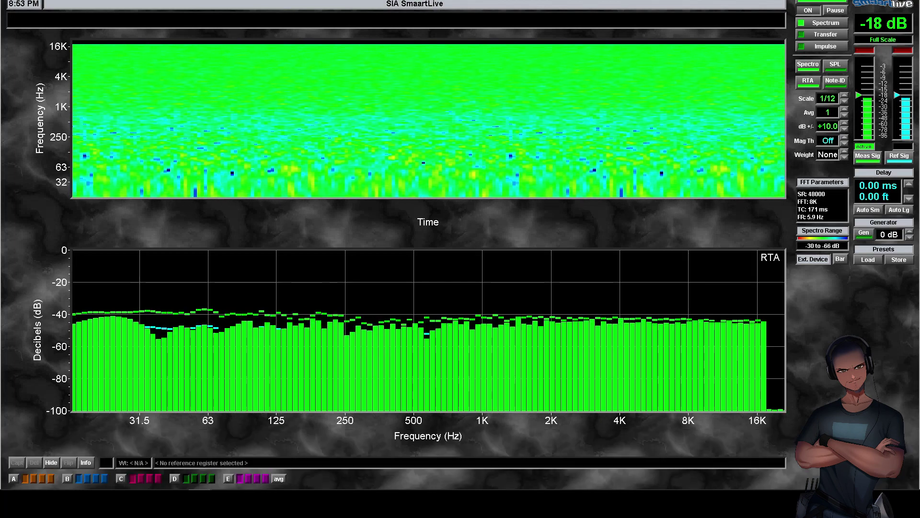
key("alt+Tab")
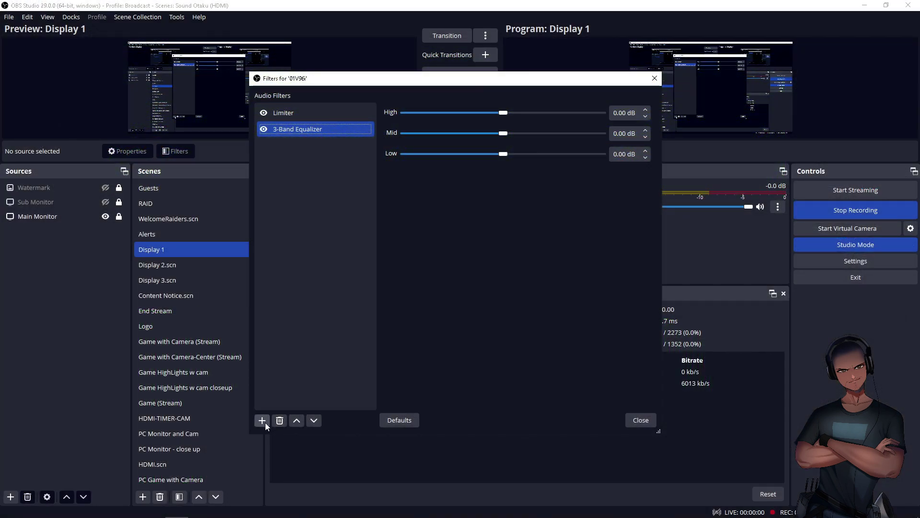
left_click(262, 420)
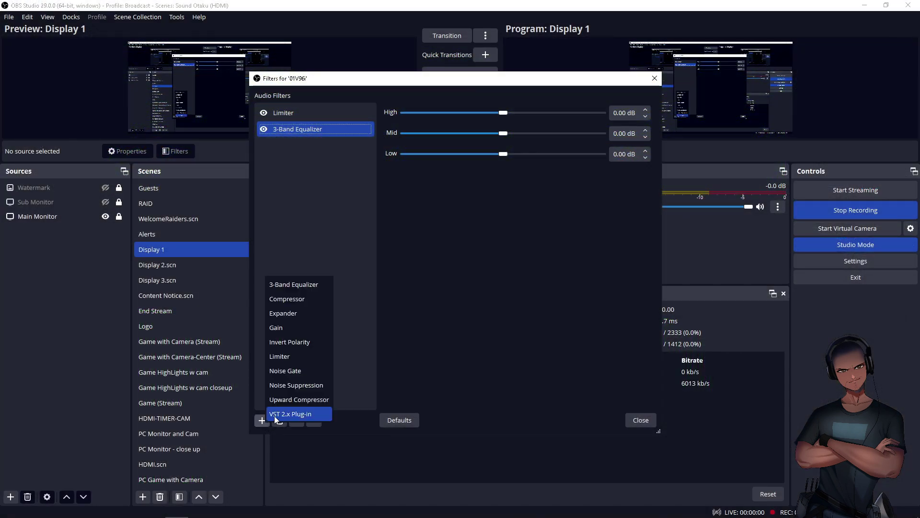
left_click(276, 416)
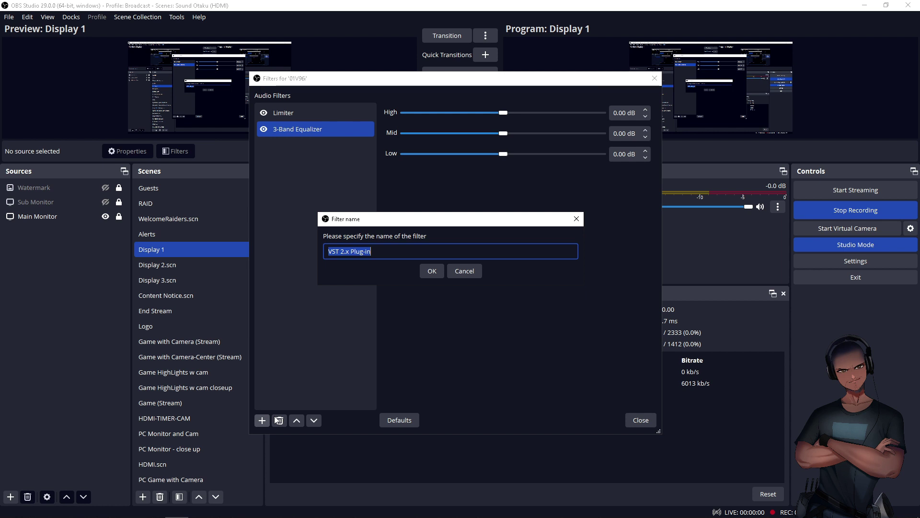
left_click(435, 275)
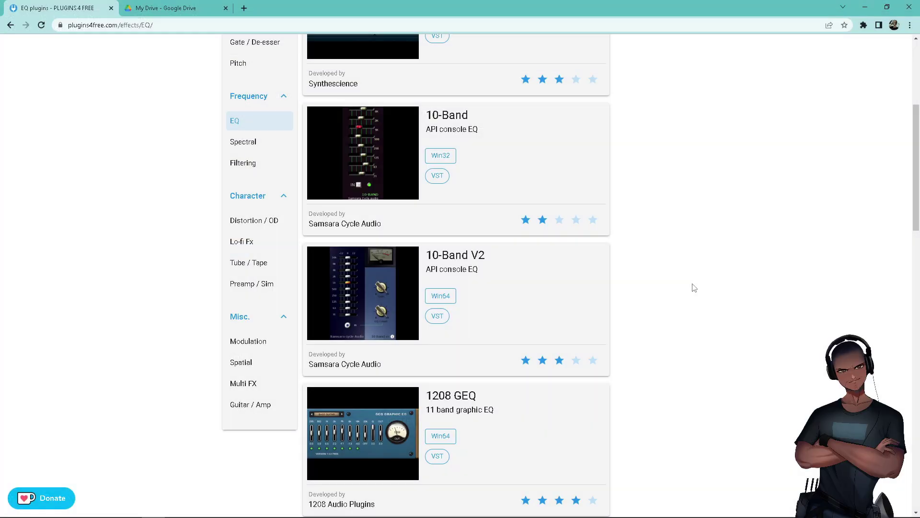
- Scroll the plugins4free EQ category page down to the 2S EQ listing
scroll(690, 292, "down", 2)
scroll(690, 294, "down", 3)
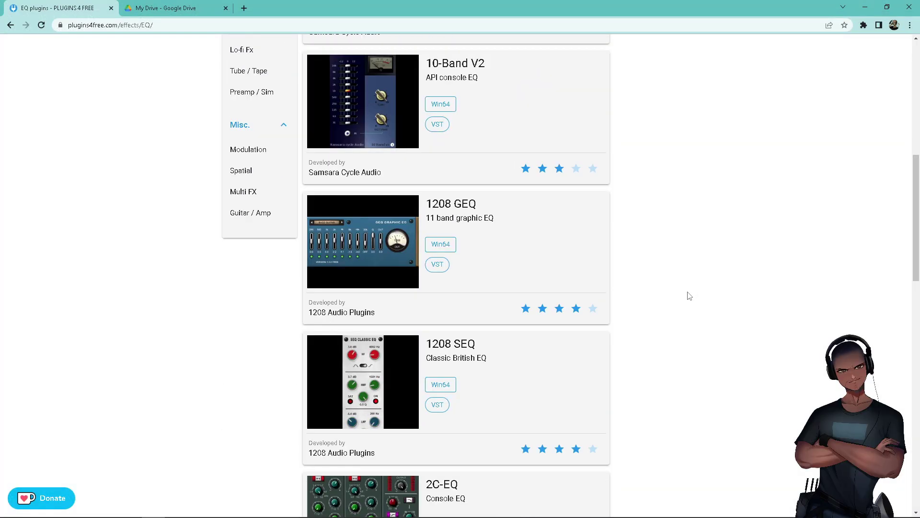
scroll(689, 294, "down", 8)
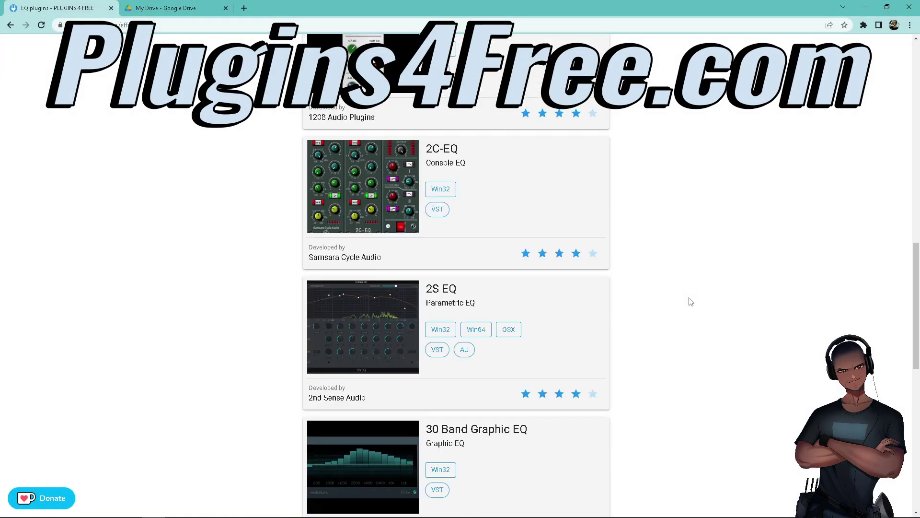
scroll(691, 302, "down", 1)
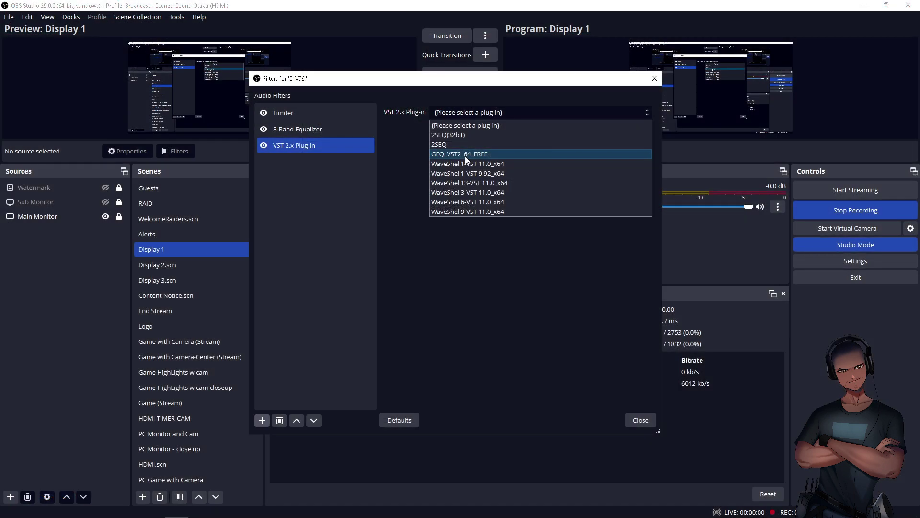
- Select the EQ plug-in in the VST 2.x filter and bring up the 2SEQ plug-in window
left_click(465, 156)
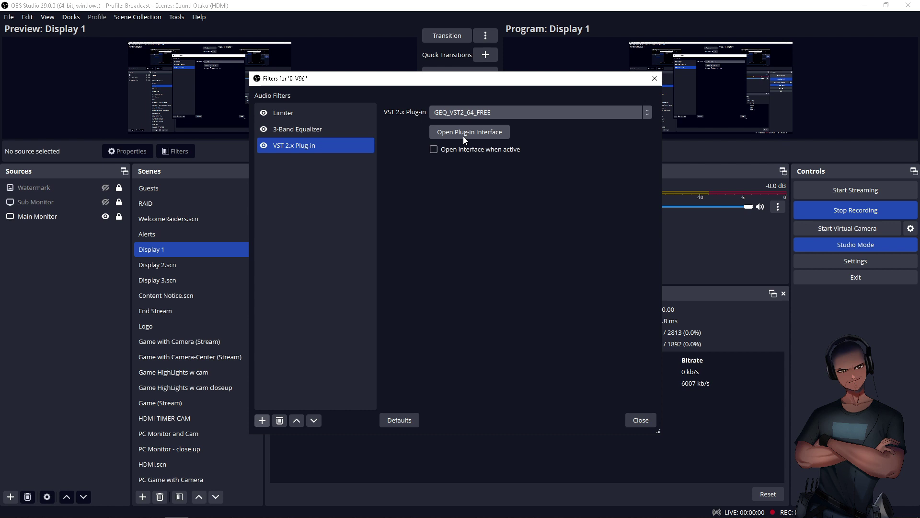
left_click(467, 133)
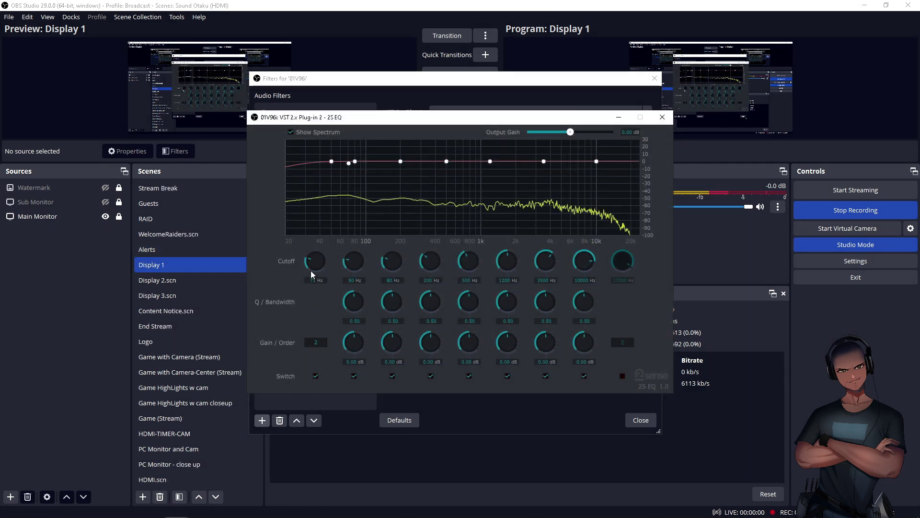
- Try different high-pass cutoff frequencies and set the high-pass filter order to 3
left_click_drag(318, 264, 313, 237)
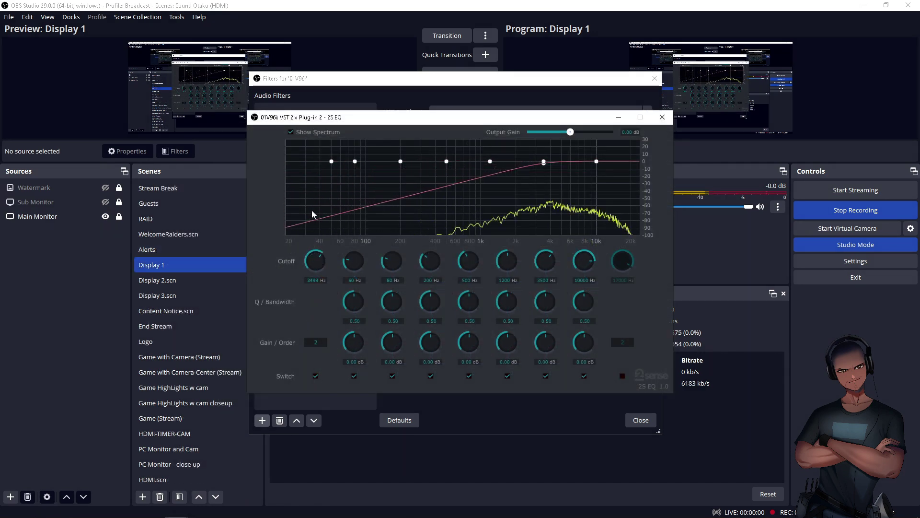
left_click_drag(314, 204, 328, 268)
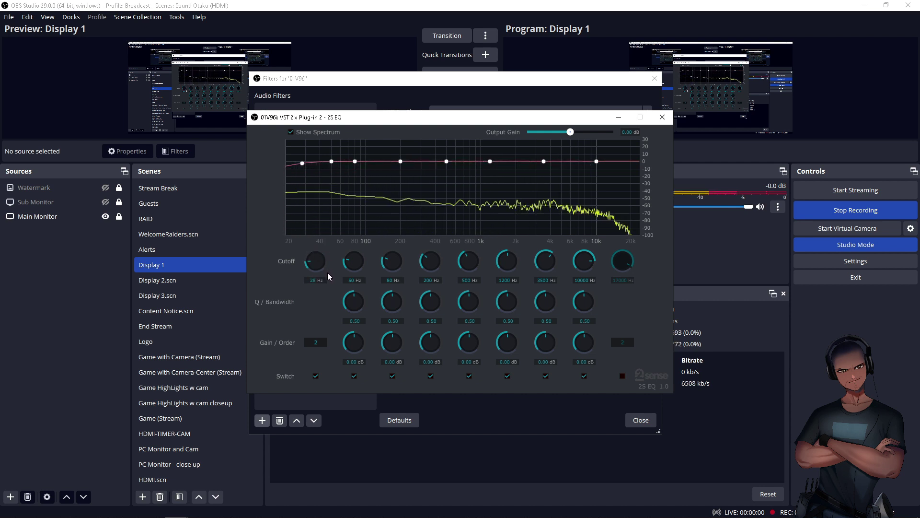
left_click(314, 342)
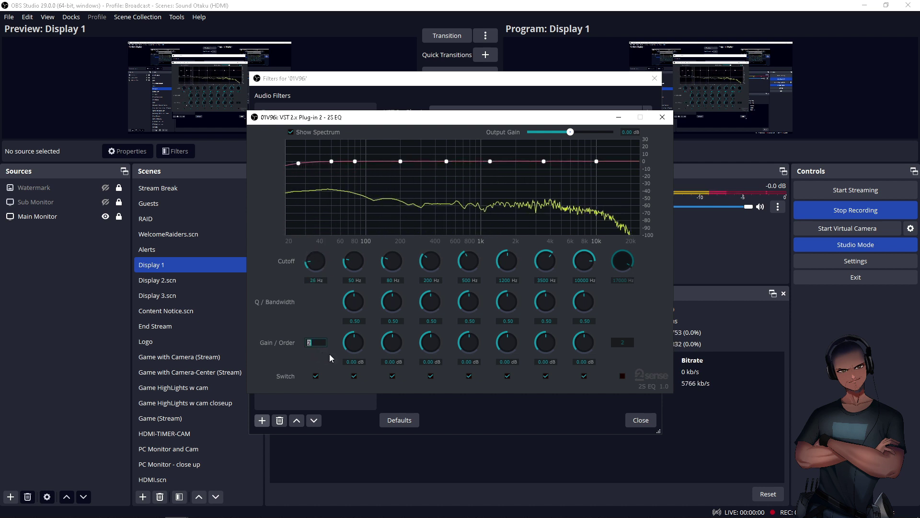
type("3")
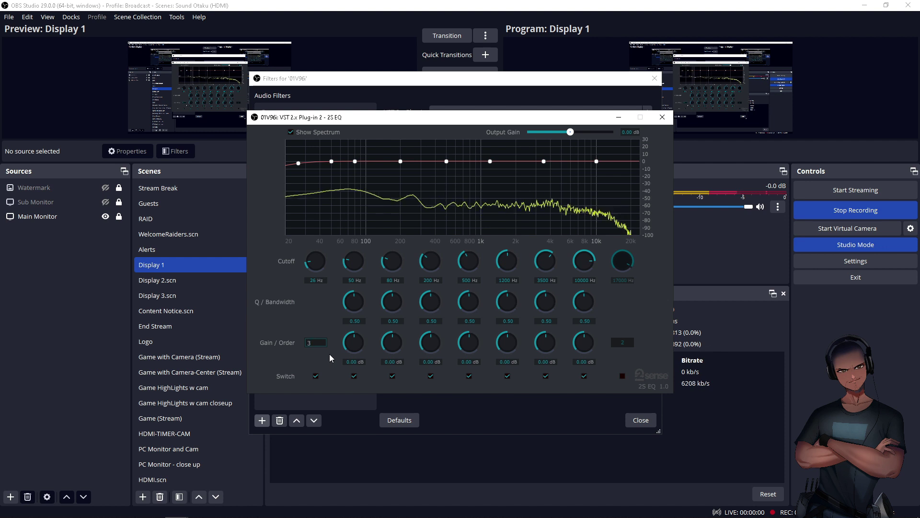
key("Return")
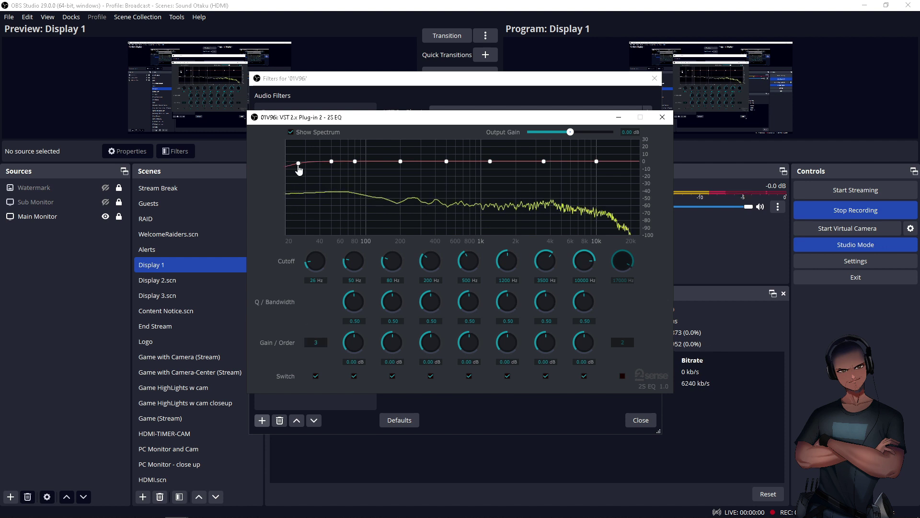
- Move the high-pass cutoff to about 64 Hz and switch on a lowered low-pass band
left_click_drag(299, 165, 356, 166)
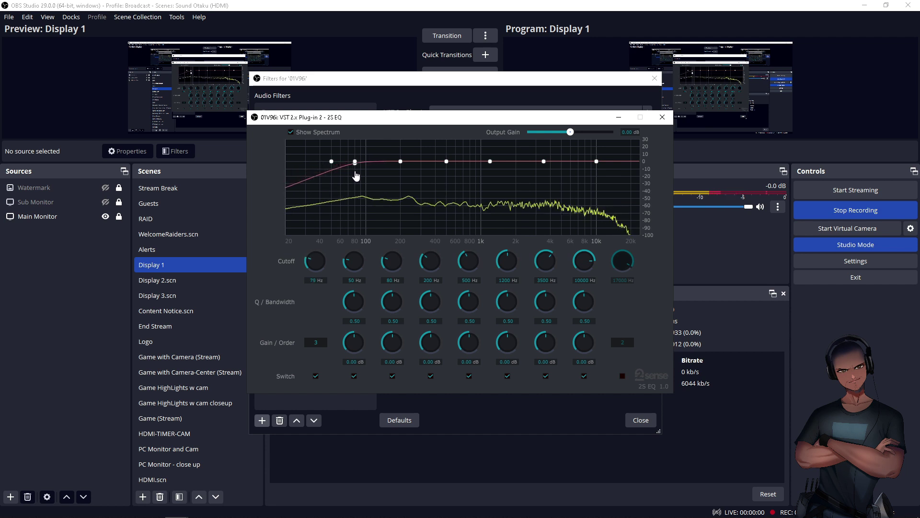
double_click(323, 345)
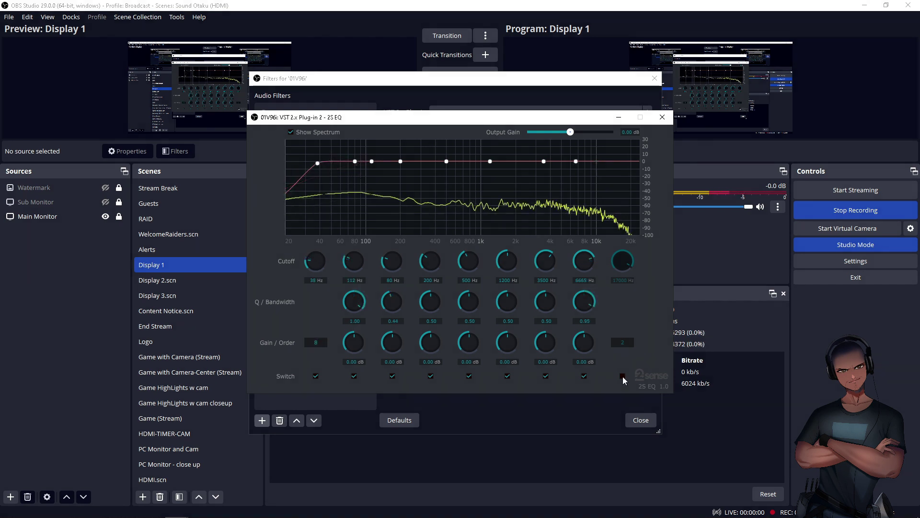
left_click(623, 376)
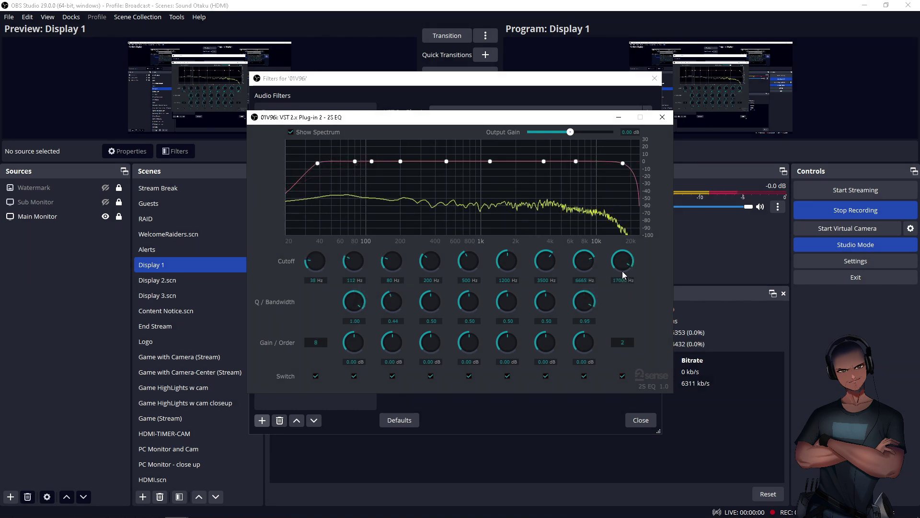
left_click_drag(620, 263, 607, 309)
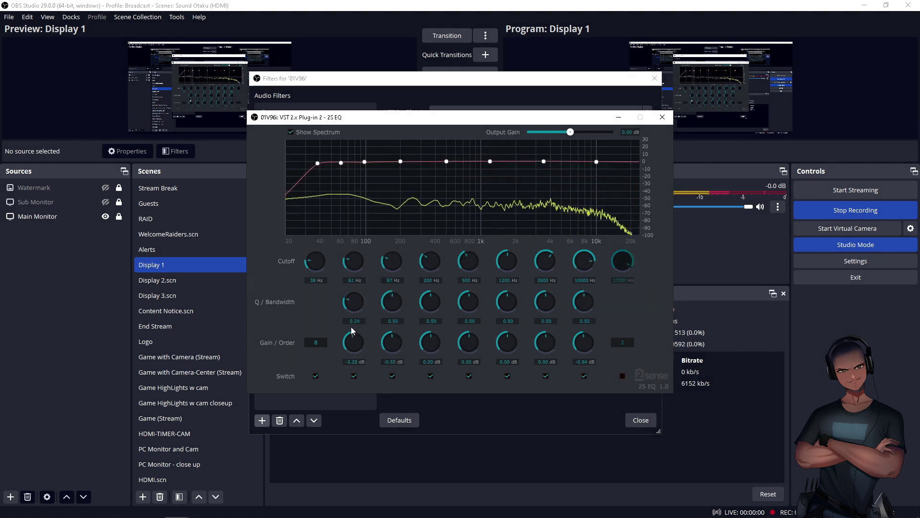
- Experiment with bell bands 2, 3 and 8, ending with a -2.17 dB, Q 0.44 dip at 303 Hz
left_click_drag(352, 330, 348, 353)
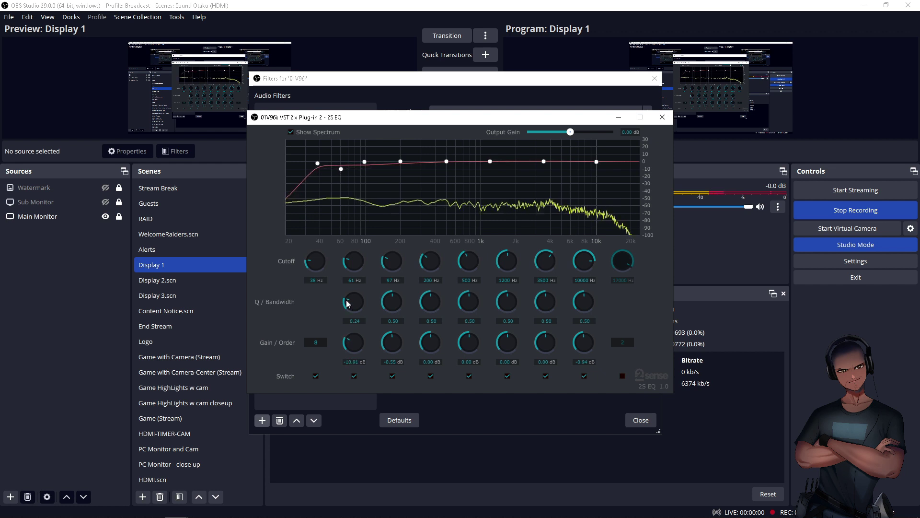
left_click_drag(345, 304, 349, 193)
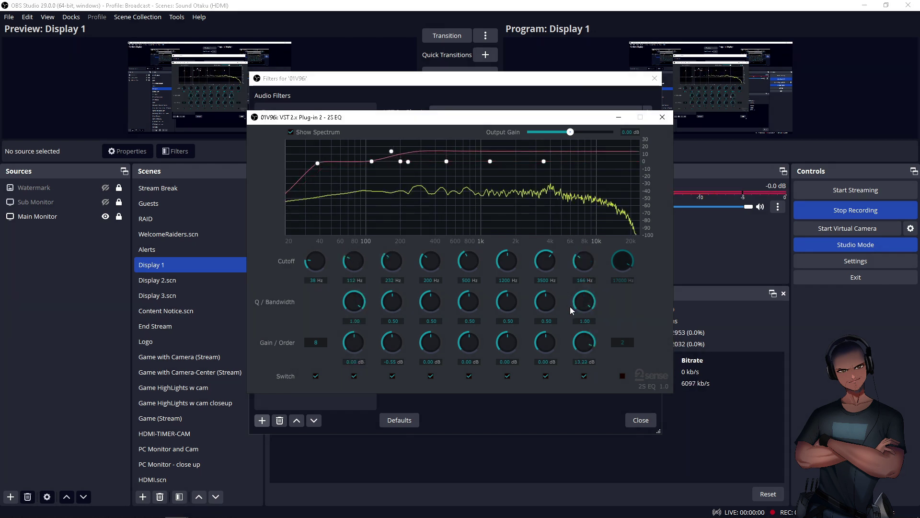
mouse_move(575, 256)
left_mouse_down()
mouse_move(573, 303)
mouse_move(577, 242)
left_mouse_up()
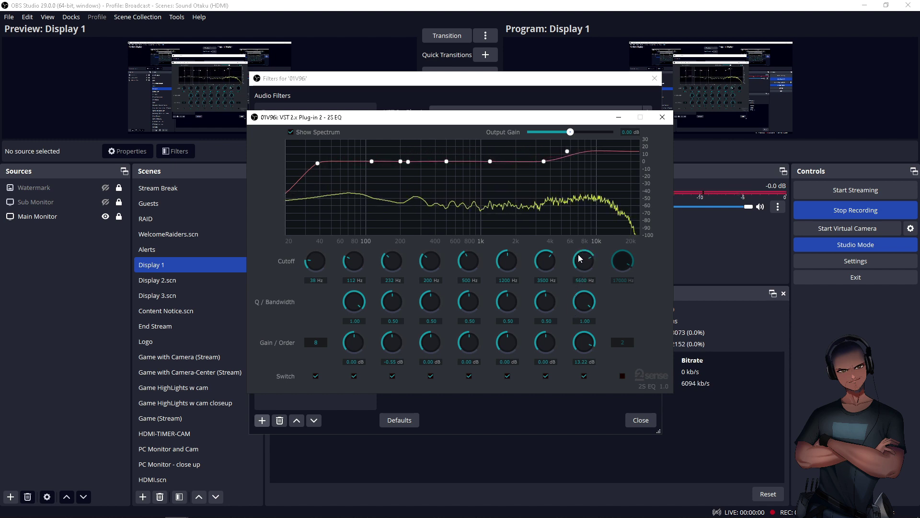
double_click(584, 342)
left_click_drag(584, 301, 588, 305)
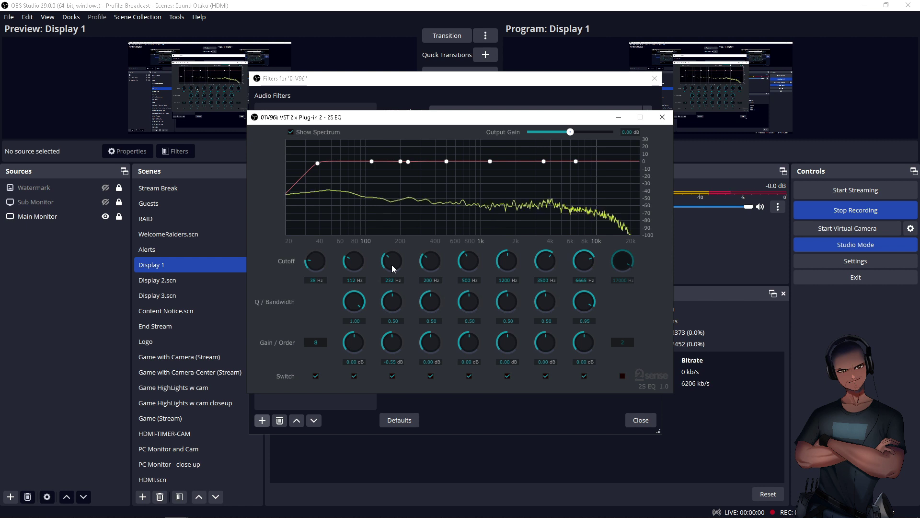
left_click_drag(392, 263, 390, 223)
left_click_drag(389, 302, 370, 308)
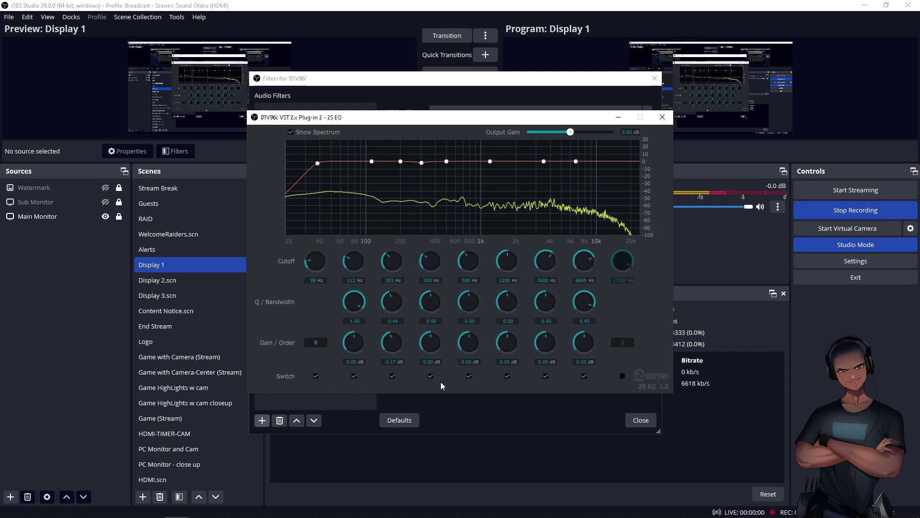
- Flatten band 3 to 0 dB and enable the low-pass at 11280 Hz with order 8
left_click_drag(421, 162, 354, 161)
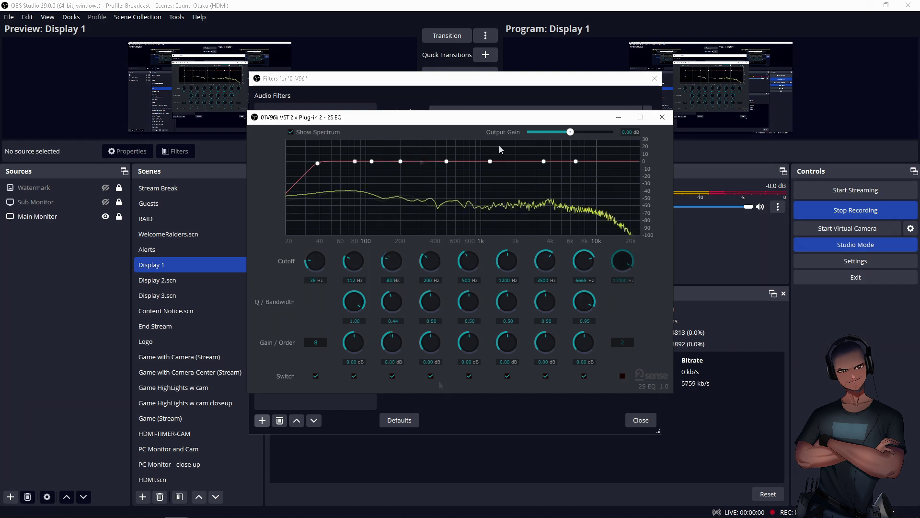
mouse_move(570, 132)
left_mouse_down()
mouse_move(611, 138)
mouse_move(528, 139)
mouse_move(589, 141)
mouse_move(570, 131)
left_mouse_up()
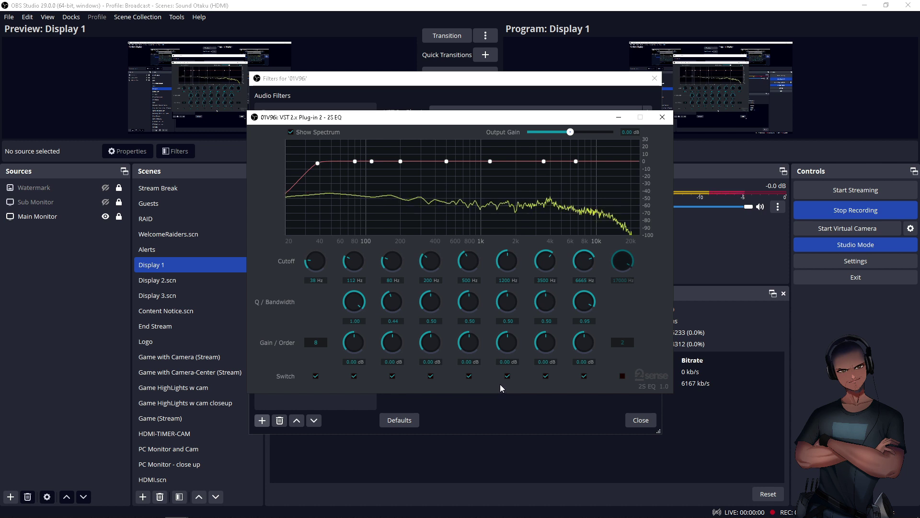
left_click(623, 376)
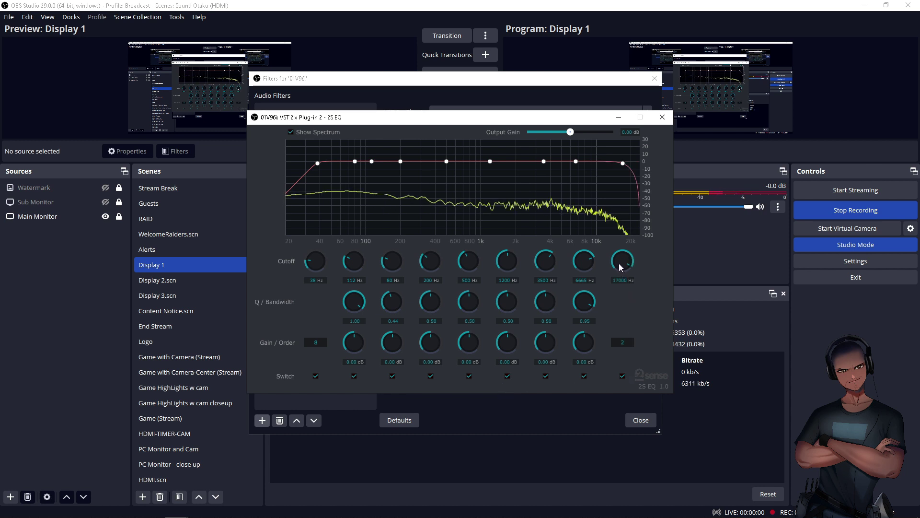
mouse_move(619, 263)
left_mouse_down()
mouse_move(605, 350)
mouse_move(610, 274)
left_mouse_up()
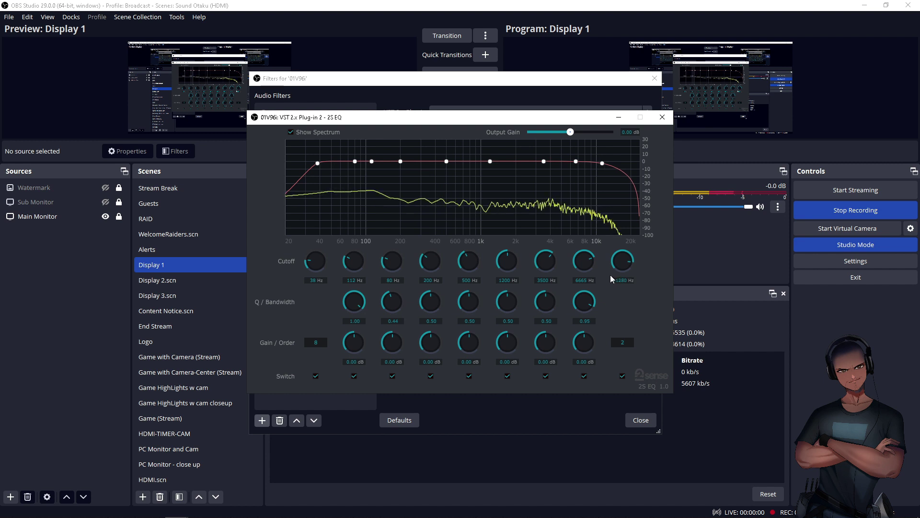
left_click(619, 343)
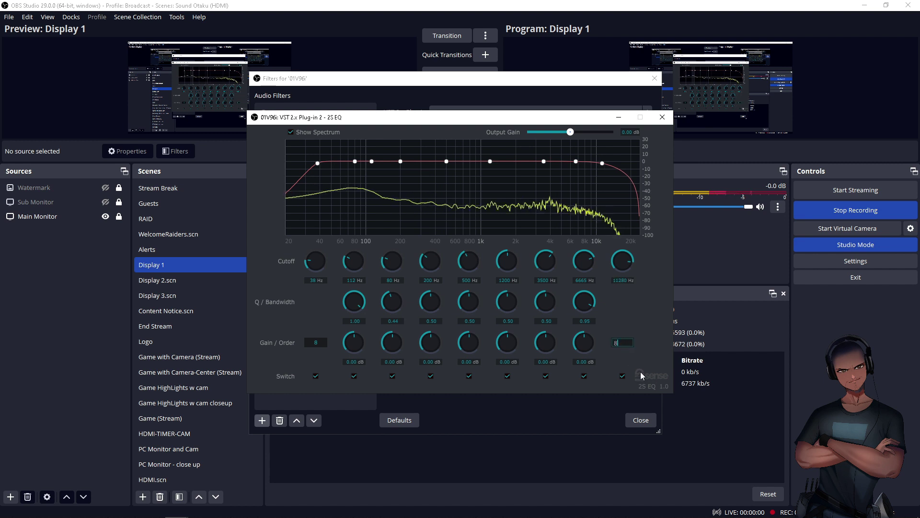
type("8")
key("Return")
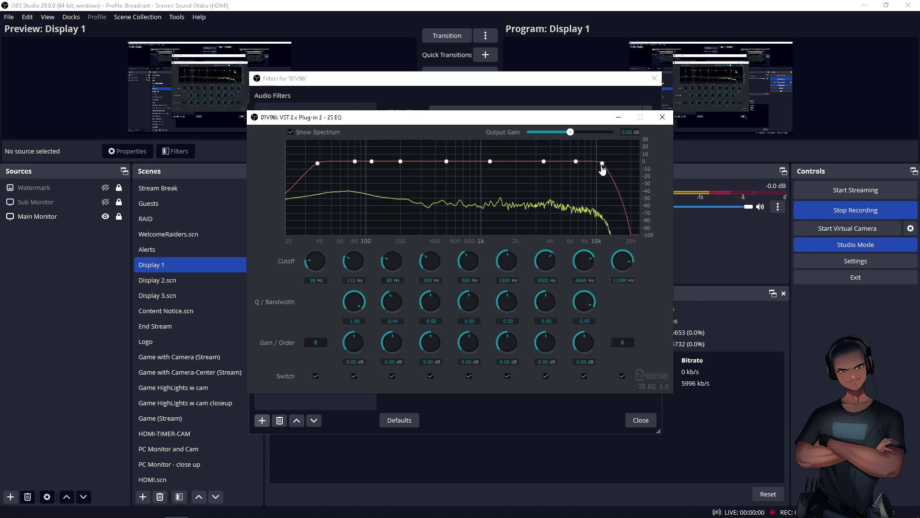